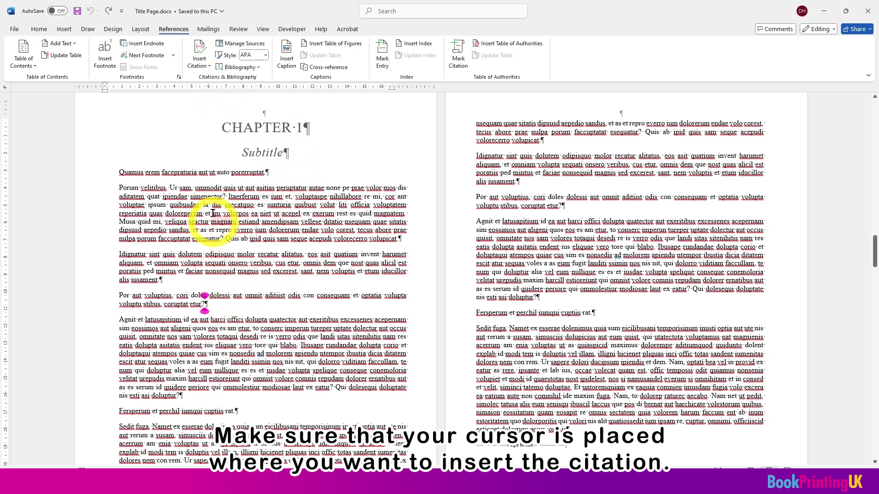
# - Start a new citation source after "voluptu stibus, coruptat etur?" in Chapter 1 and set its type to Book
pyautogui.click(196, 59)
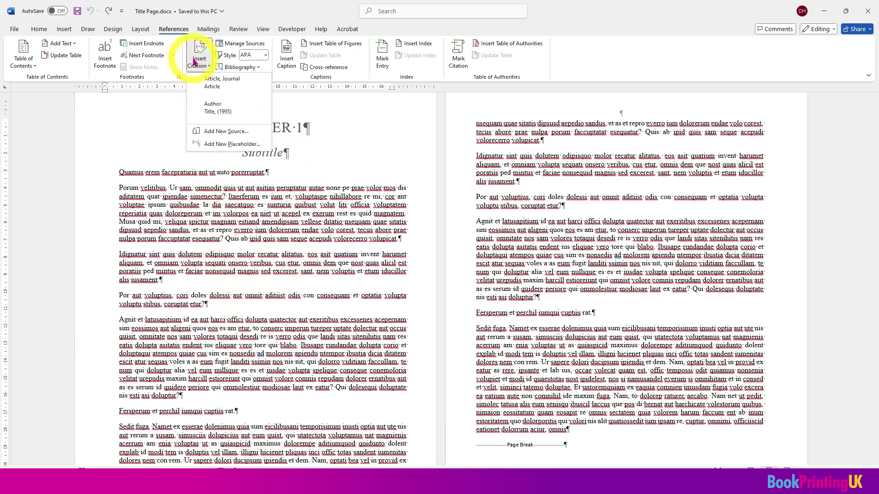
pyautogui.click(253, 137)
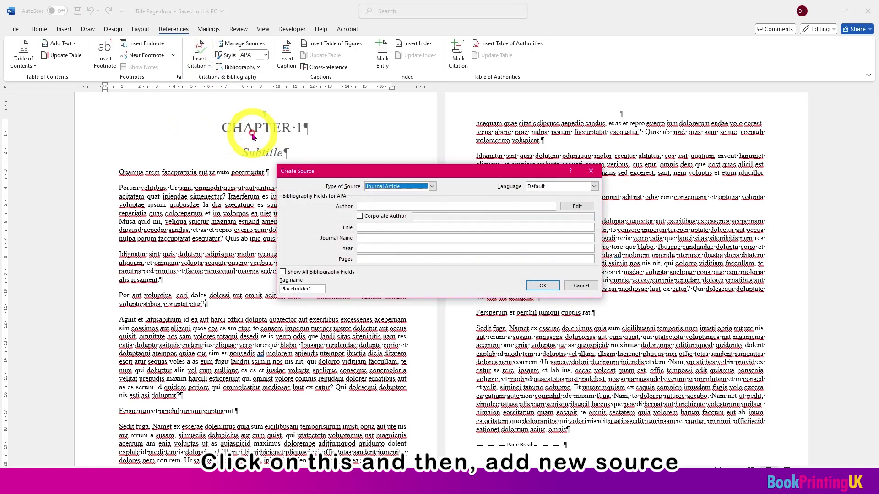
pyautogui.click(432, 186)
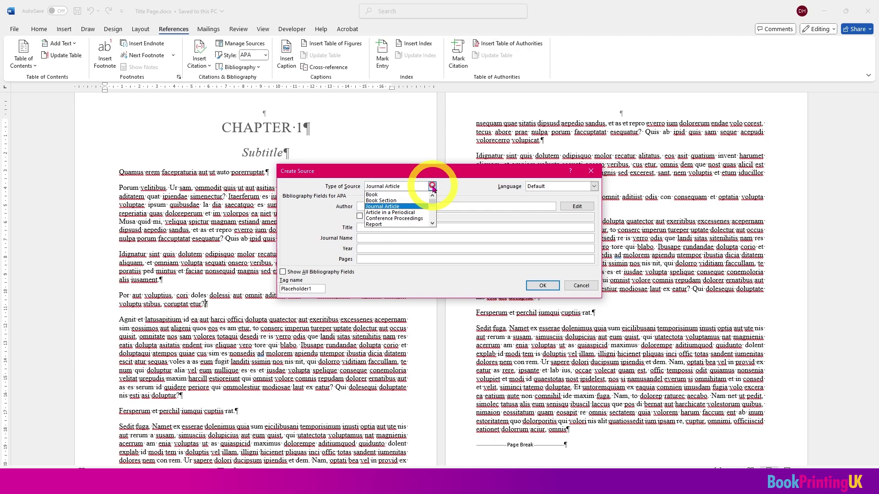
pyautogui.scroll(-2, 393, 215)
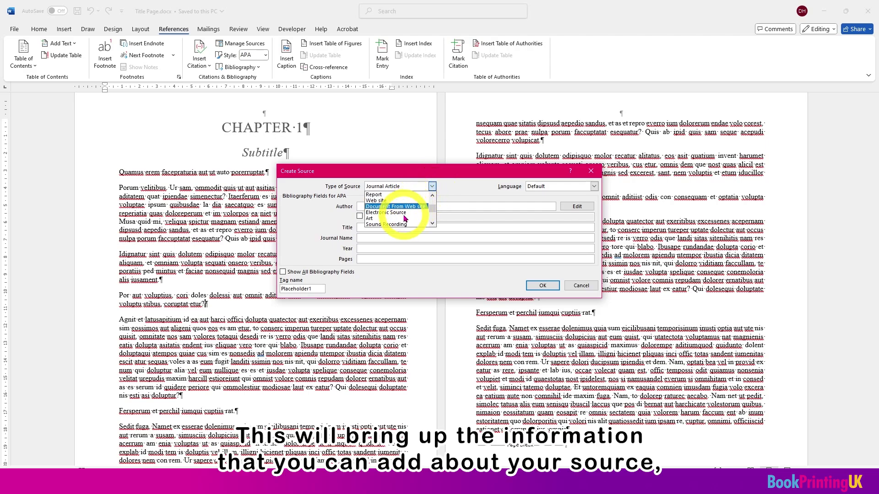
pyautogui.scroll(1, 399, 220)
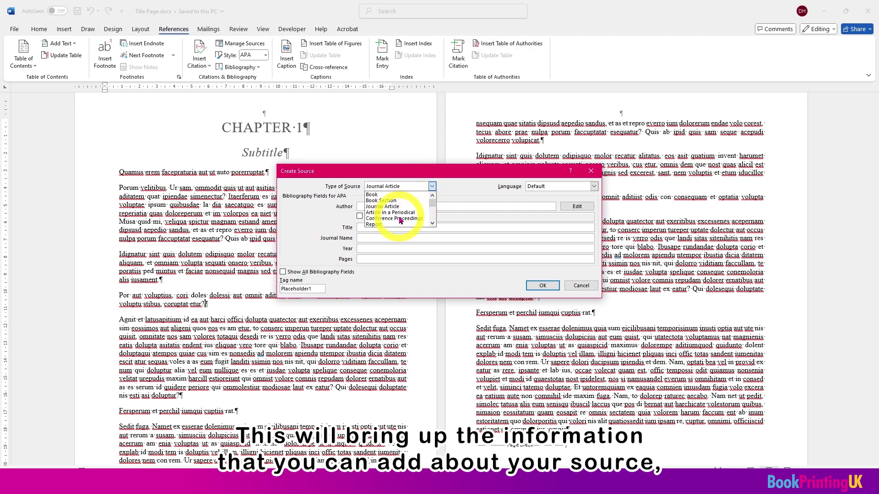
pyautogui.click(387, 195)
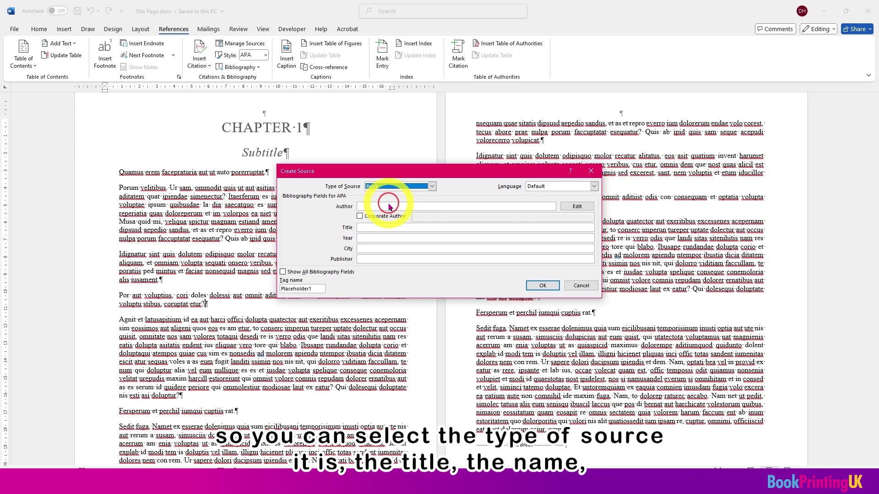
# - Fill in the new source's author as "Book author" and its title as "Book title 2"
pyautogui.click(388, 204)
pyautogui.write('Book author')
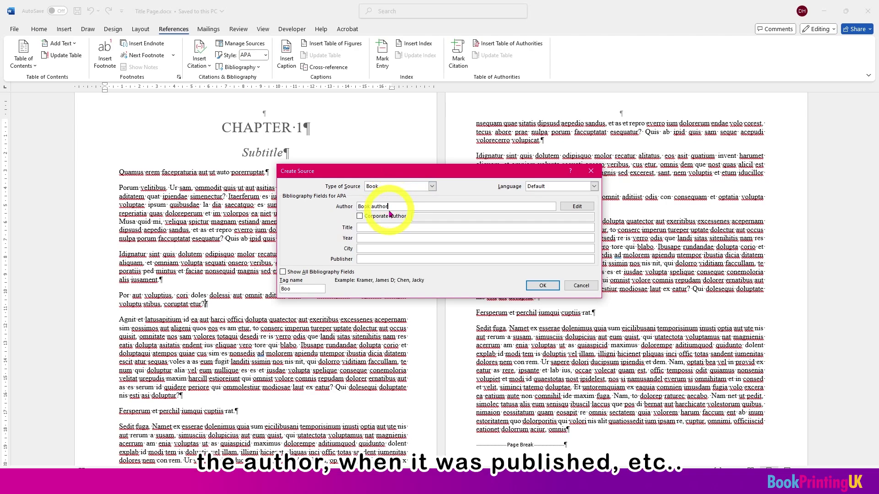
pyautogui.click(385, 224)
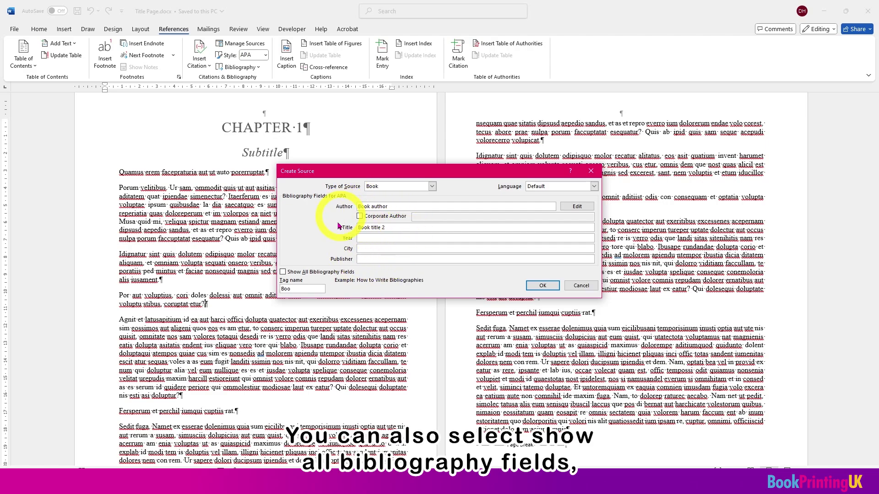
# - Show all bibliography fields of the new source to review them, and return to the short field list
pyautogui.click(283, 272)
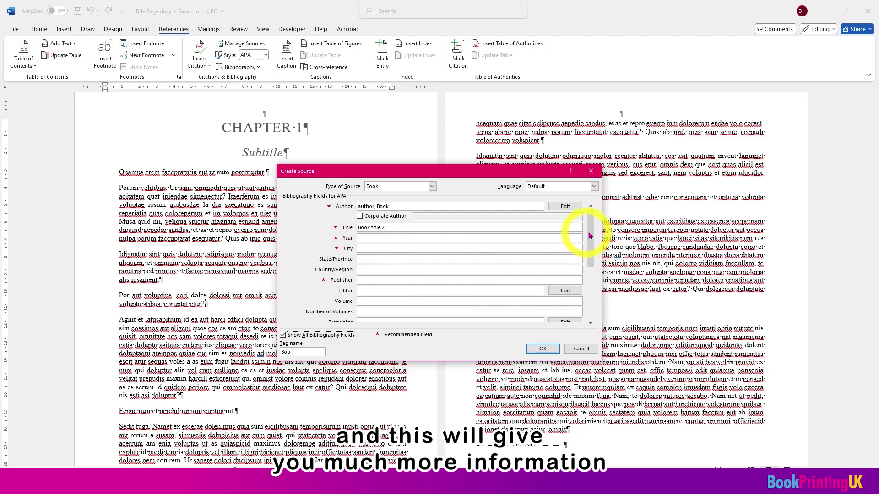
pyautogui.moveTo(590, 232)
pyautogui.mouseDown()
pyautogui.moveTo(592, 290)
pyautogui.moveTo(589, 229)
pyautogui.mouseUp()
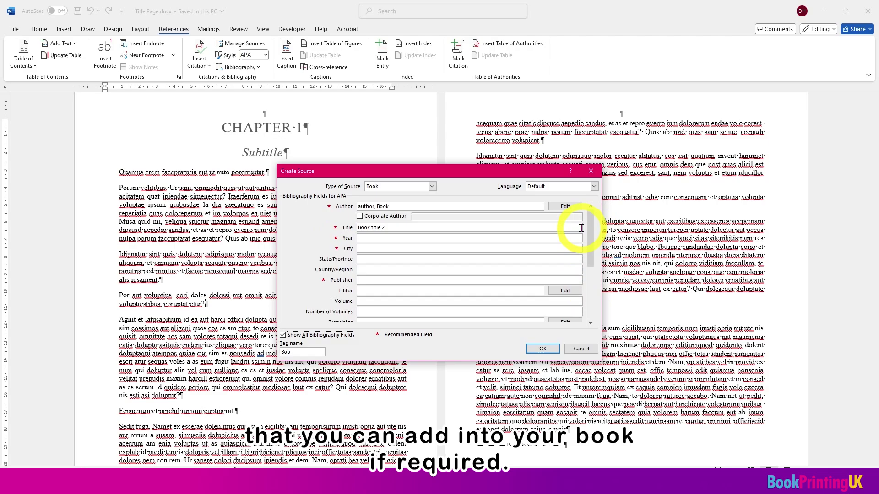
pyautogui.click(284, 335)
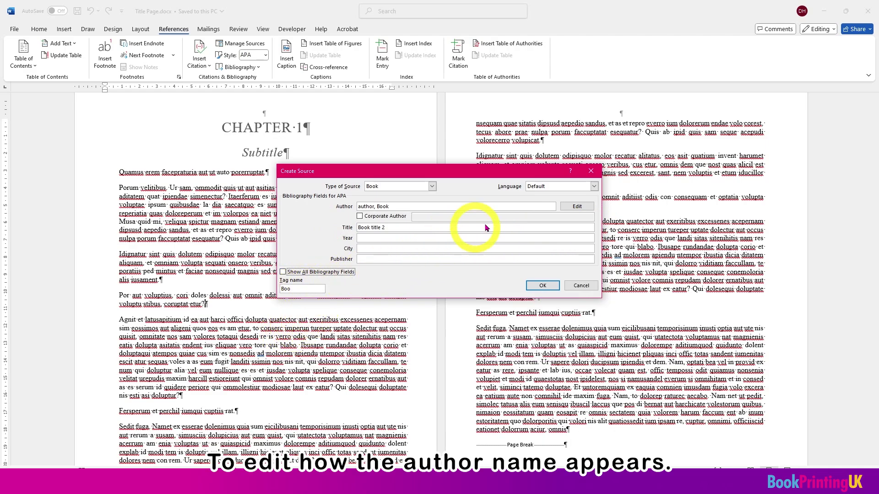
# - Check the author's name parts and confirm the new book source to insert its citation in the paragraph
pyautogui.click(571, 207)
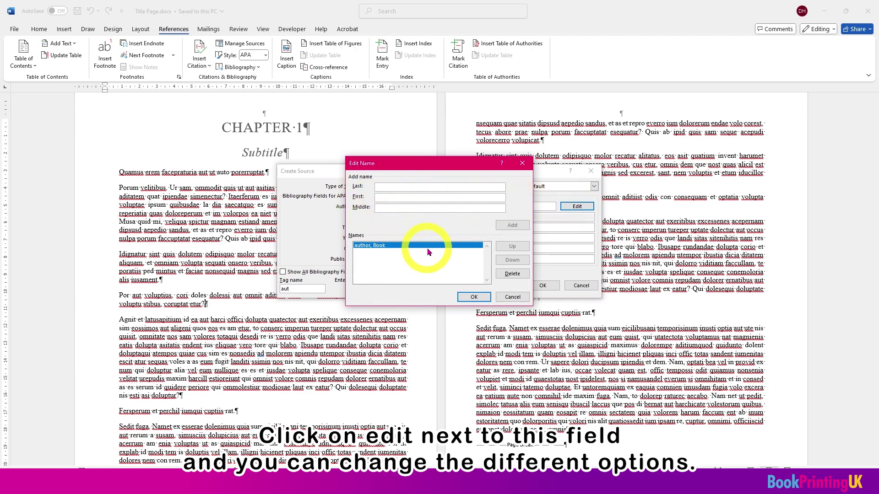
pyautogui.click(476, 296)
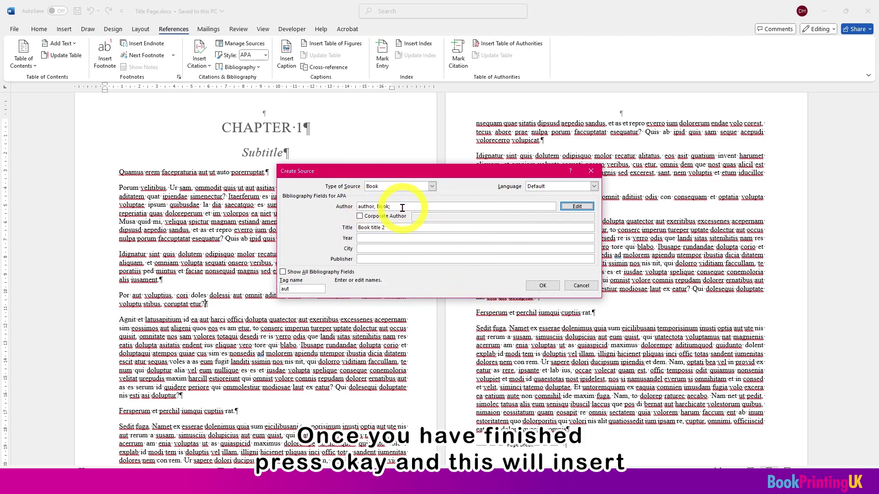
pyautogui.click(537, 288)
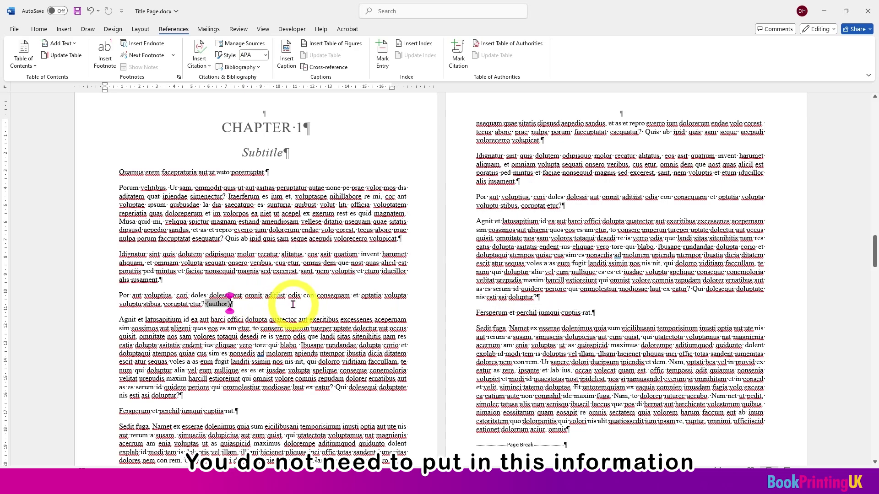
# - Insert a citation of the existing "Book title 2" source after "Fersperum et perchil iumqui cuptiis rat." on the facing page
pyautogui.scroll(-3, 296, 306)
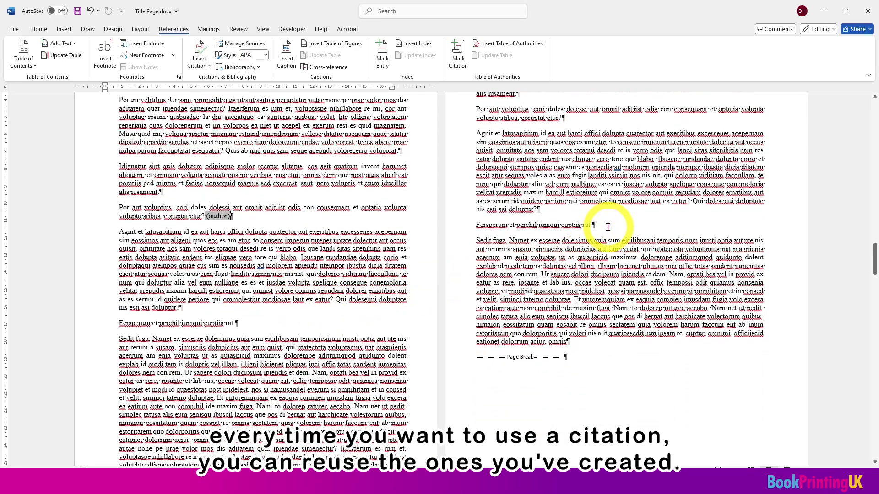
pyautogui.click(607, 226)
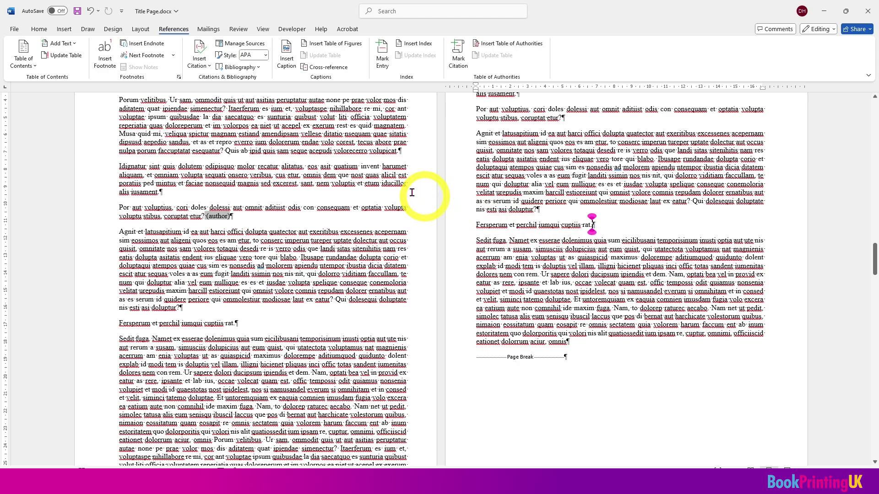
pyautogui.click(206, 61)
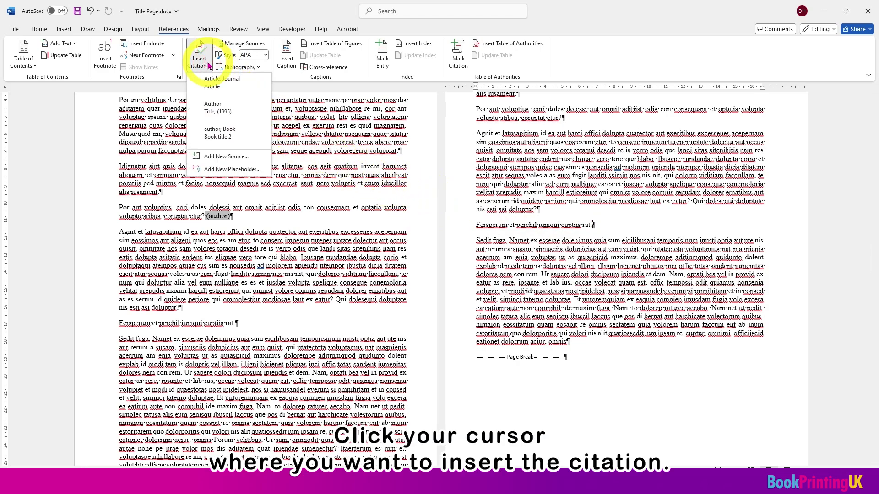
pyautogui.click(233, 140)
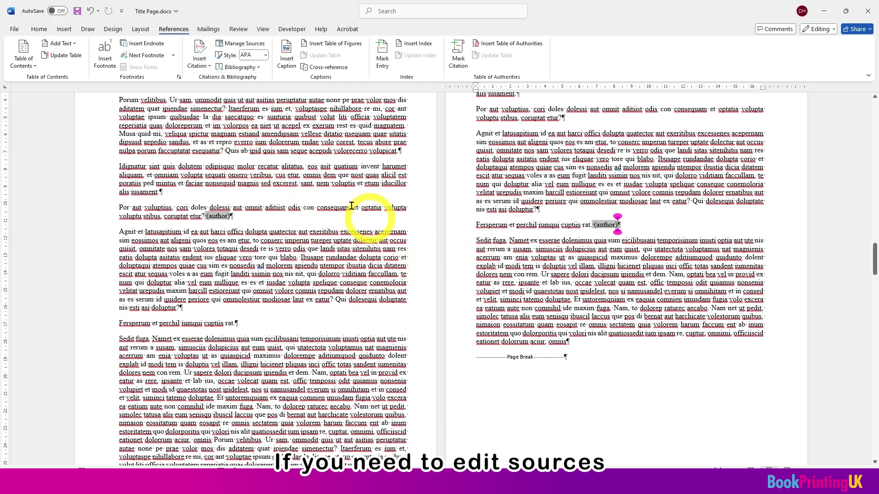
# - Review the editable details of the "Book title 2" source from the Source Manager's master list
pyautogui.click(236, 46)
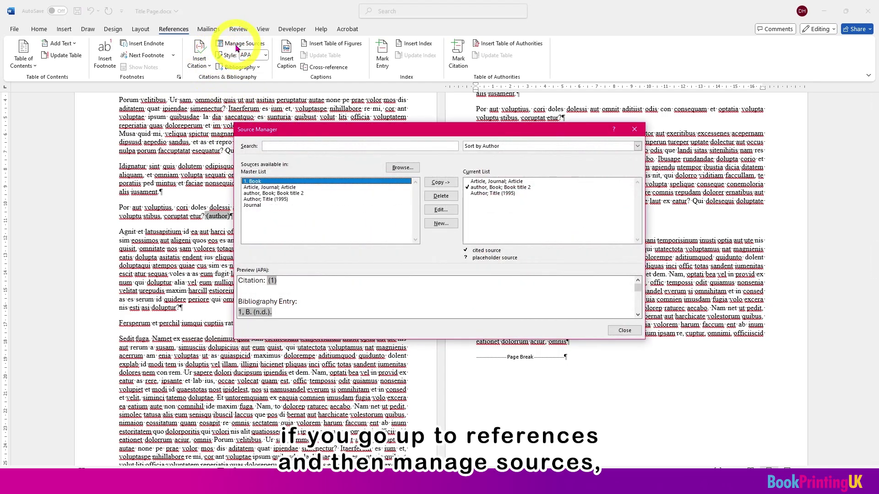
pyautogui.click(296, 194)
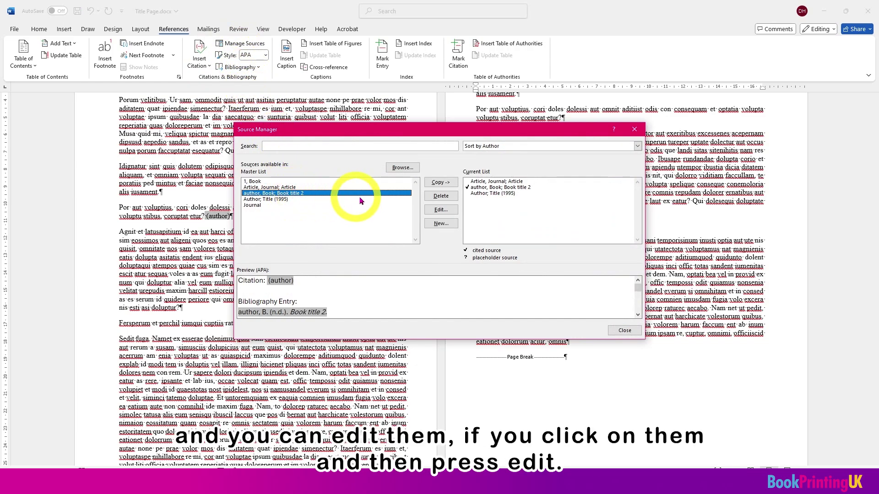
pyautogui.click(440, 211)
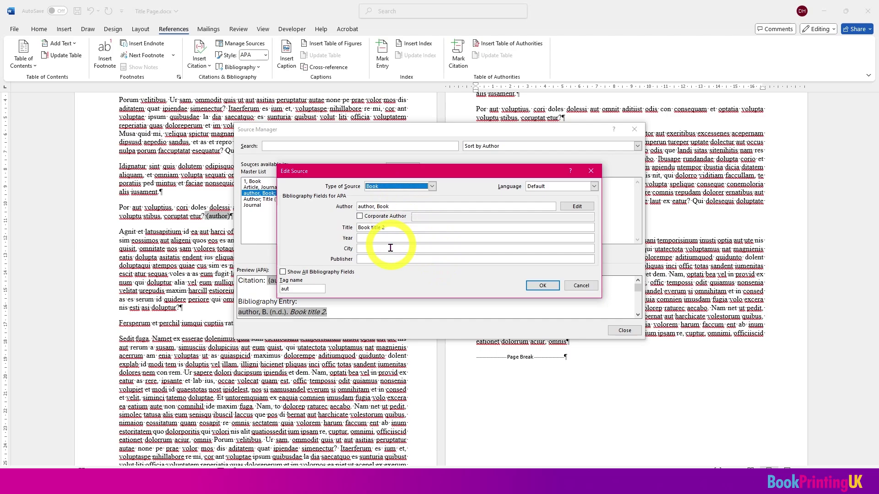
pyautogui.click(538, 285)
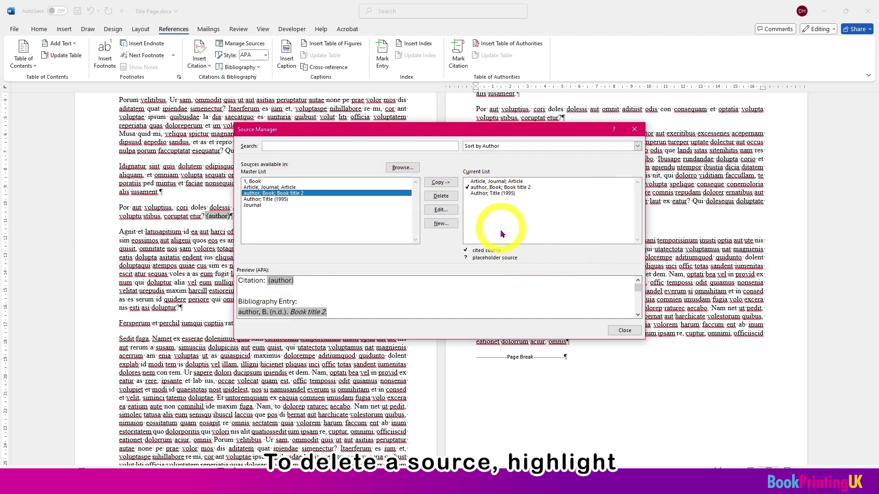
# - Delete the Journal source from the master list and try out the source sorting options before closing the Source Manager
pyautogui.click(274, 205)
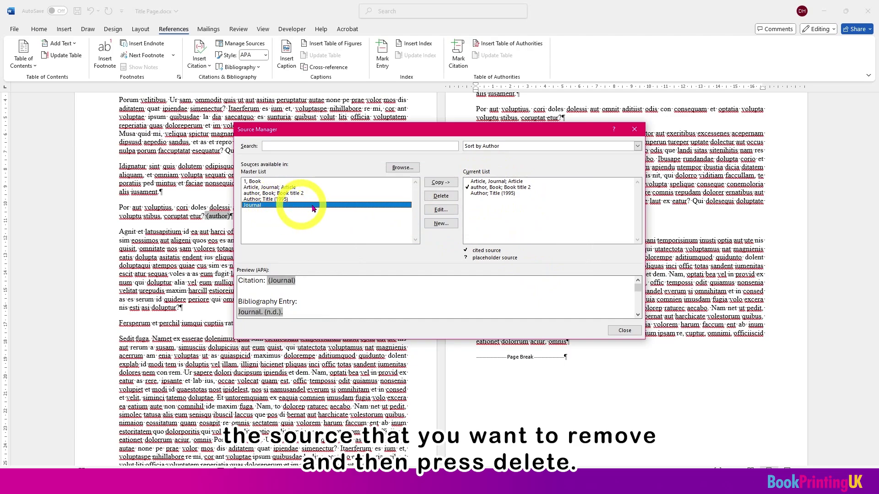
pyautogui.click(442, 196)
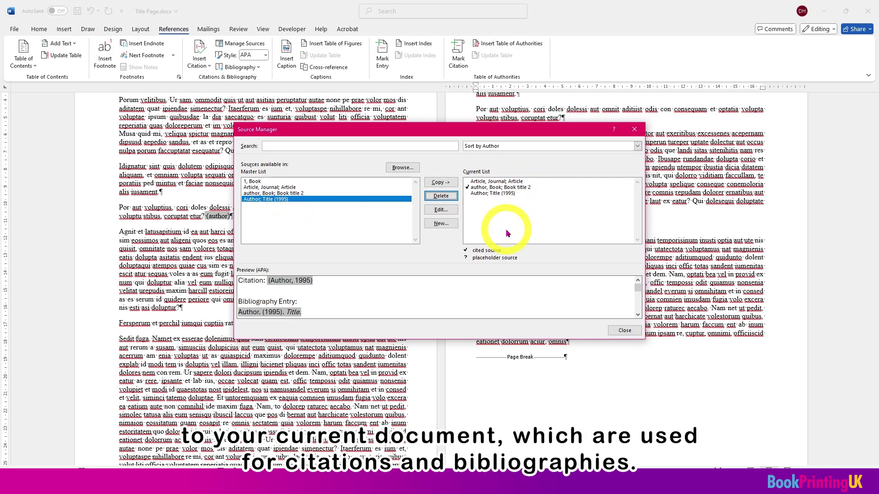
pyautogui.click(638, 147)
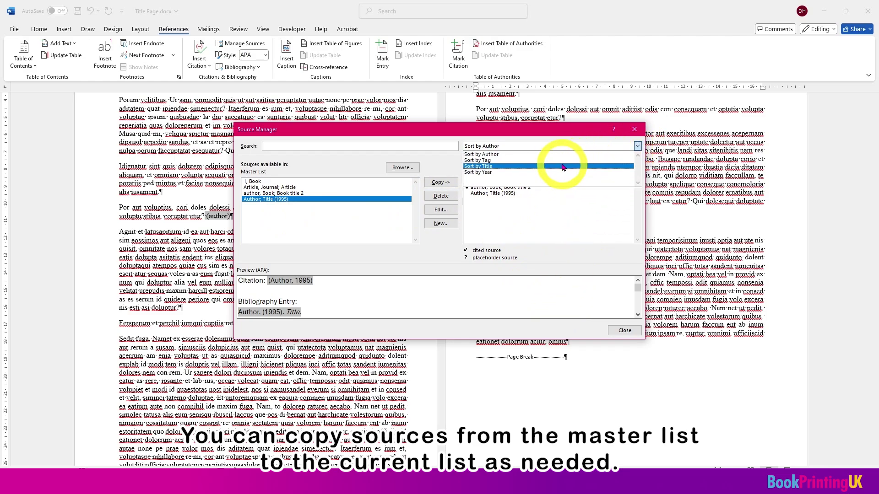
pyautogui.click(561, 160)
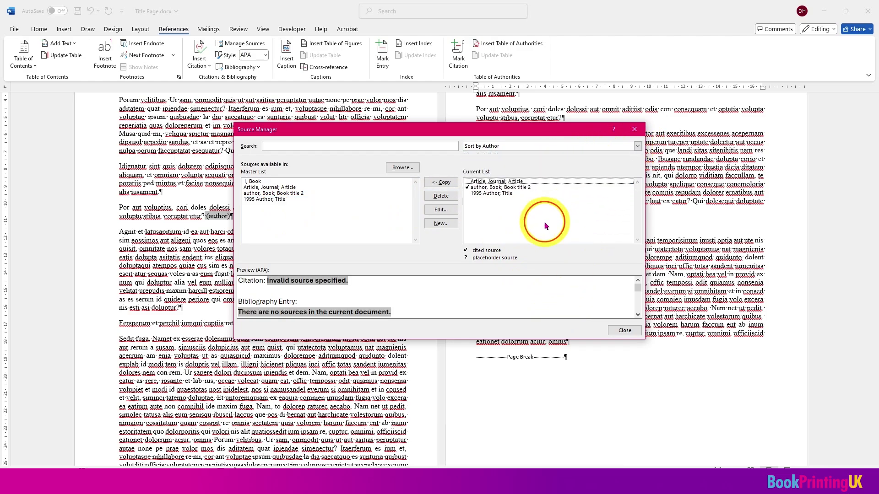
pyautogui.click(618, 330)
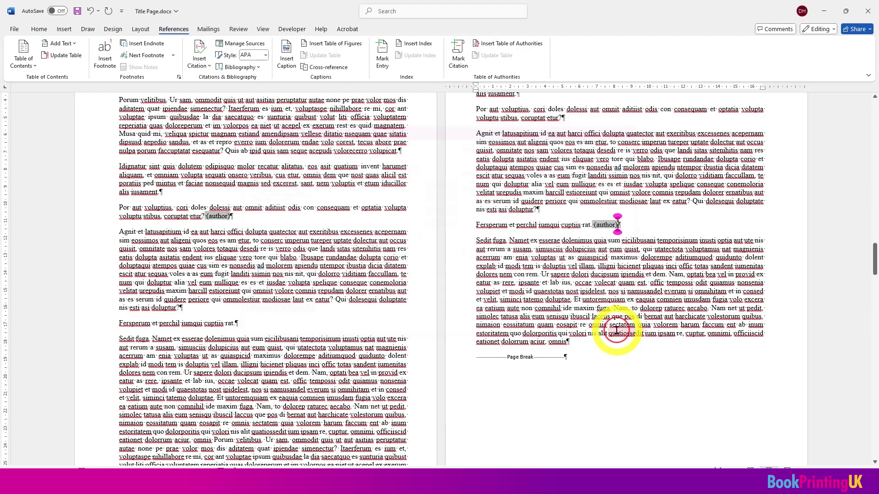
# - Review the available citation styles for the first inserted citation without changing the style
pyautogui.click(238, 218)
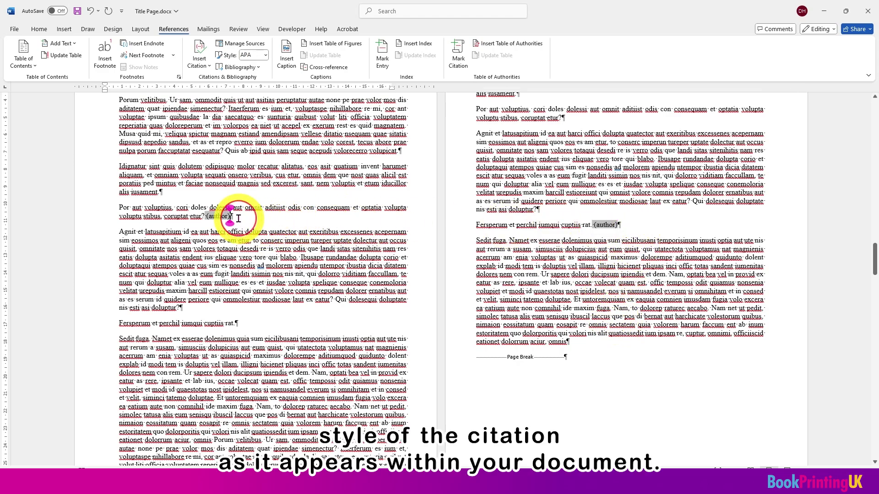
pyautogui.click(266, 56)
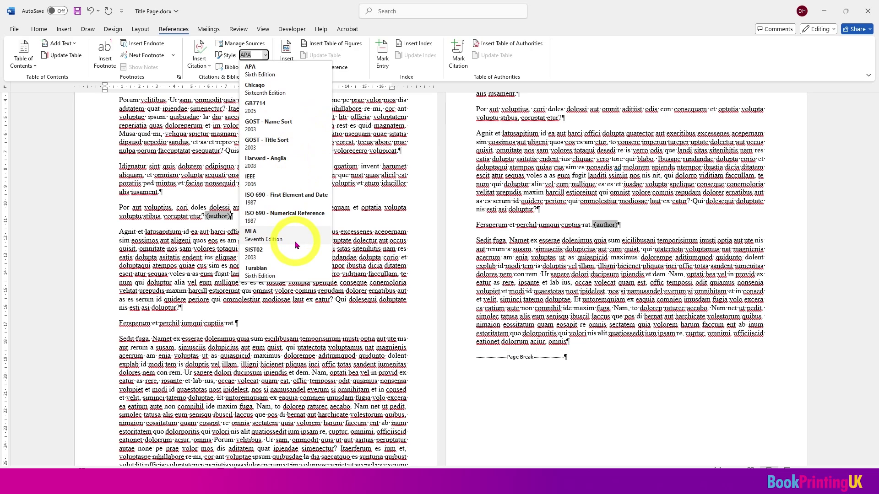
pyautogui.click(229, 215)
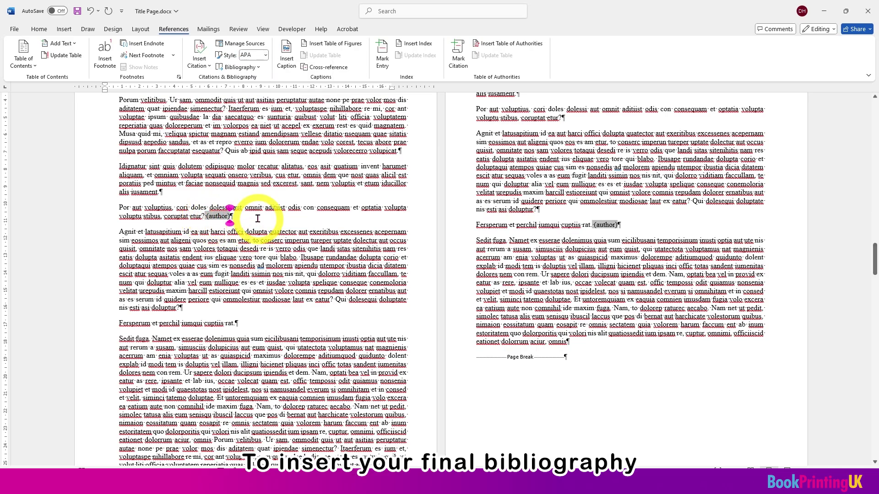
# - Insert the built-in Bibliography layout on the blank page at the end of the document
pyautogui.hotkey('ctrl', 'End')
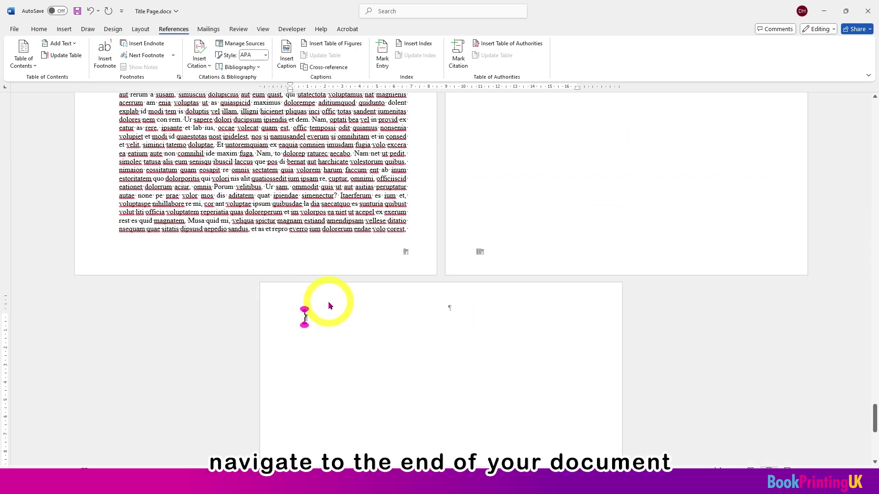
pyautogui.click(258, 68)
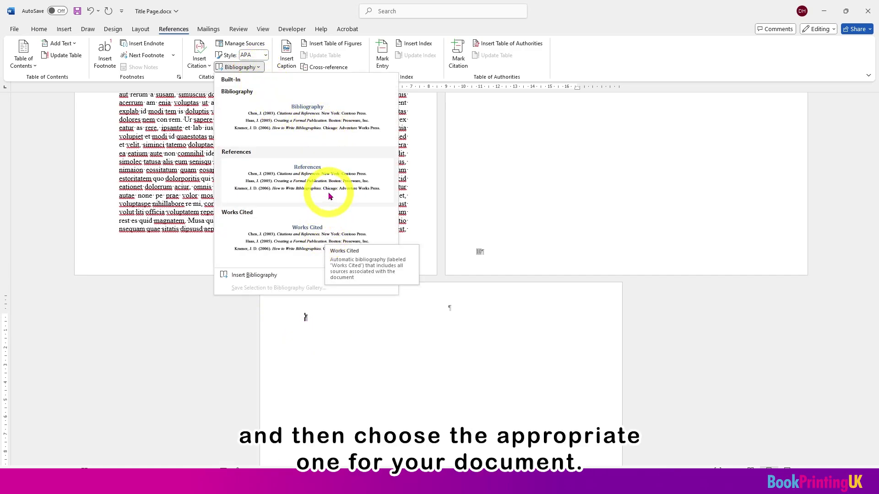
pyautogui.click(320, 120)
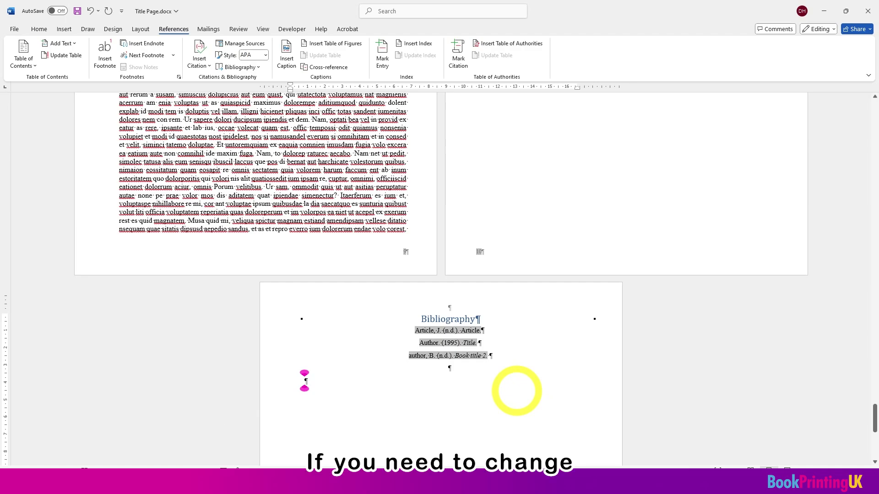
# - Review the layout options available for the inserted bibliography without changing its layout
pyautogui.click(471, 322)
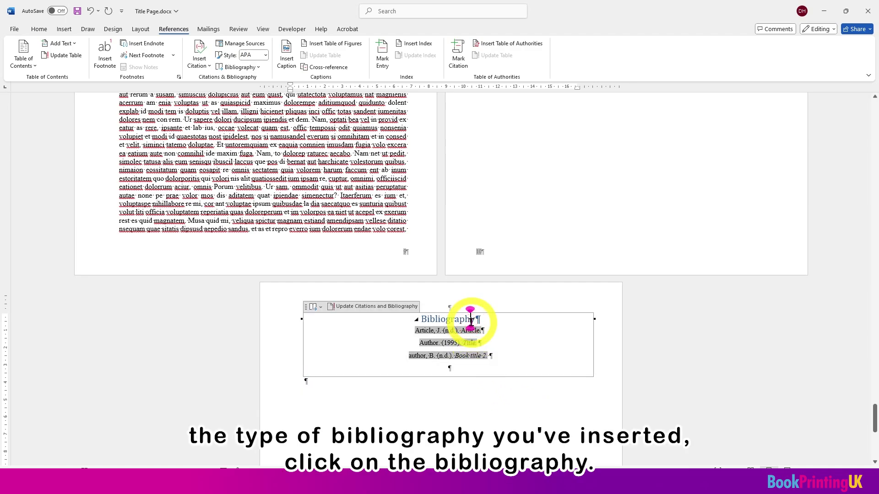
pyautogui.click(319, 311)
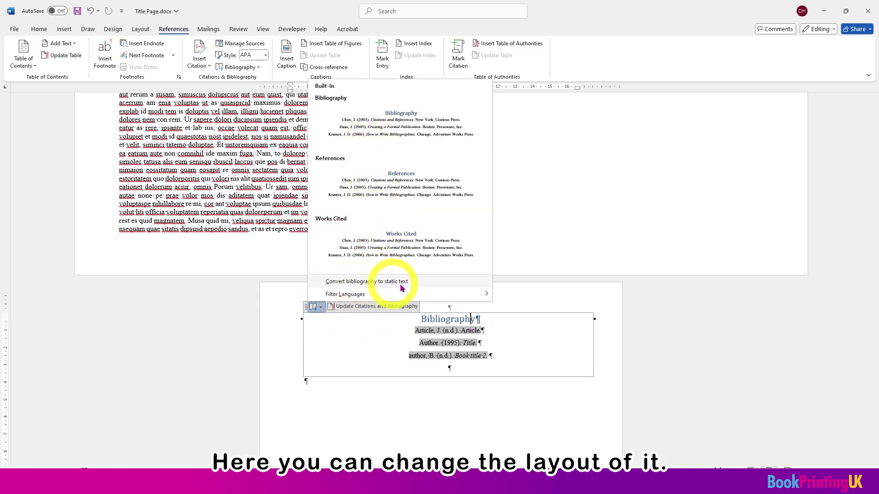
pyautogui.click(379, 311)
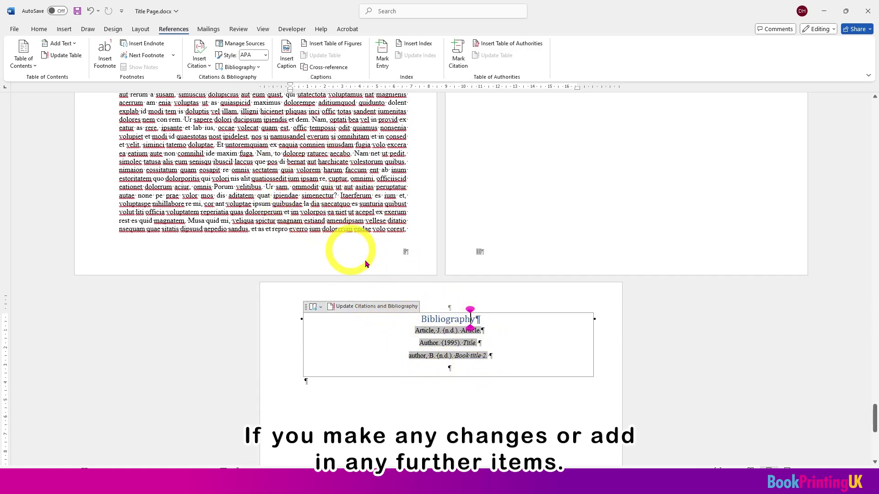
pyautogui.click(385, 307)
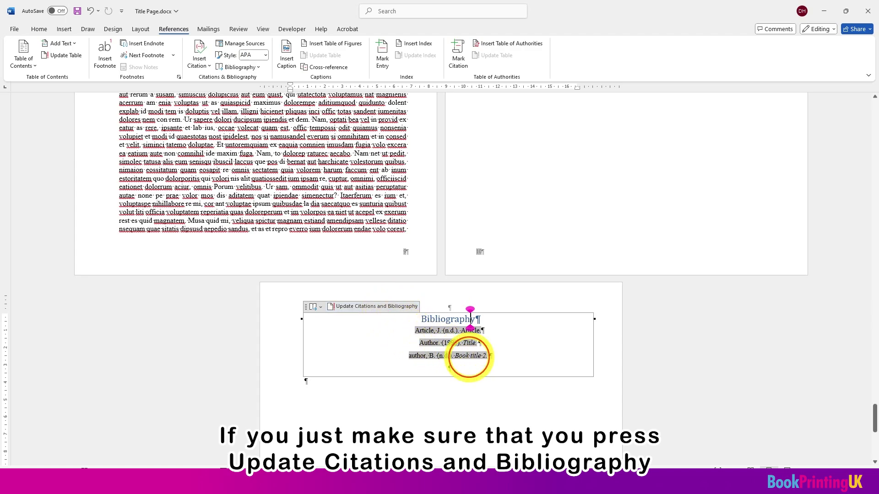
# - Left-align the three source entries listed under the Bibliography heading
pyautogui.click(469, 356)
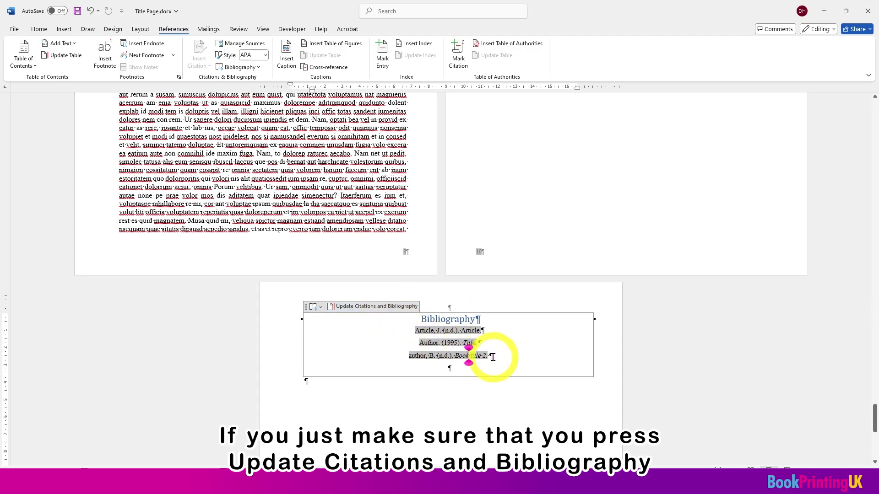
pyautogui.moveTo(491, 357); pyautogui.dragTo(402, 334)
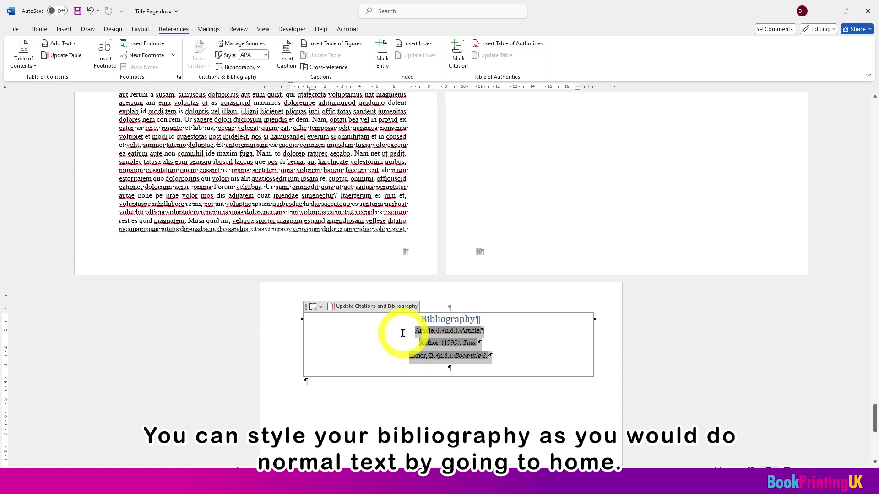
pyautogui.click(39, 29)
pyautogui.click(197, 64)
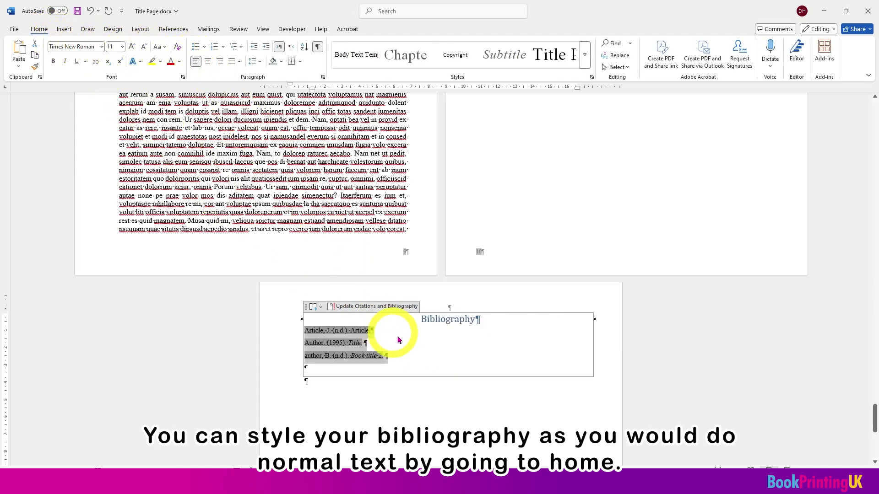
# - Set the paragraph spacing after the Bibliography heading to 30 pt
pyautogui.click(450, 320)
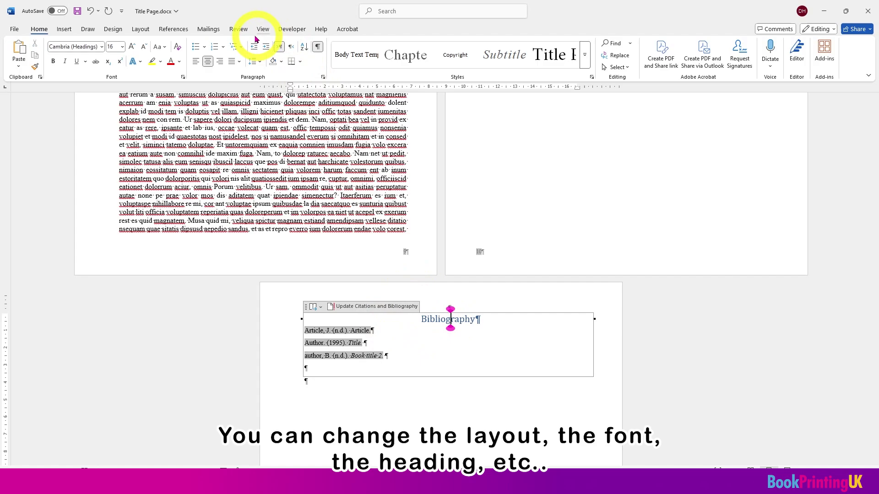
pyautogui.click(125, 29)
pyautogui.click(140, 29)
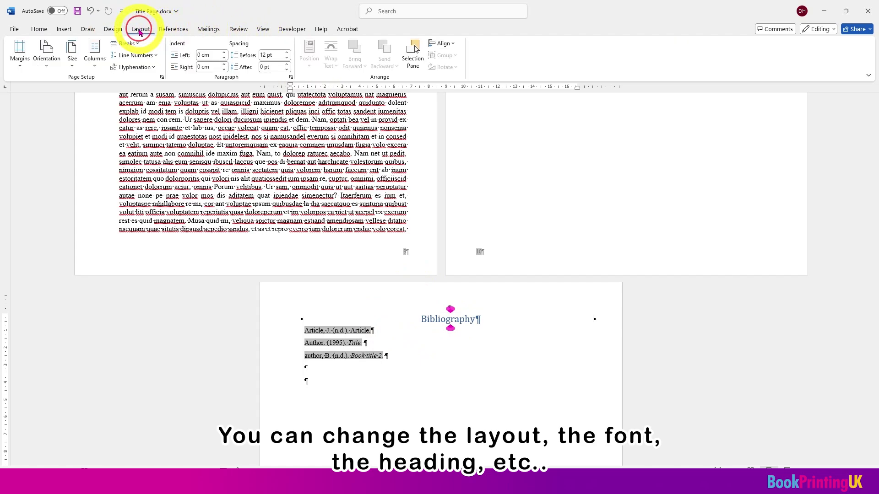
pyautogui.click(339, 361)
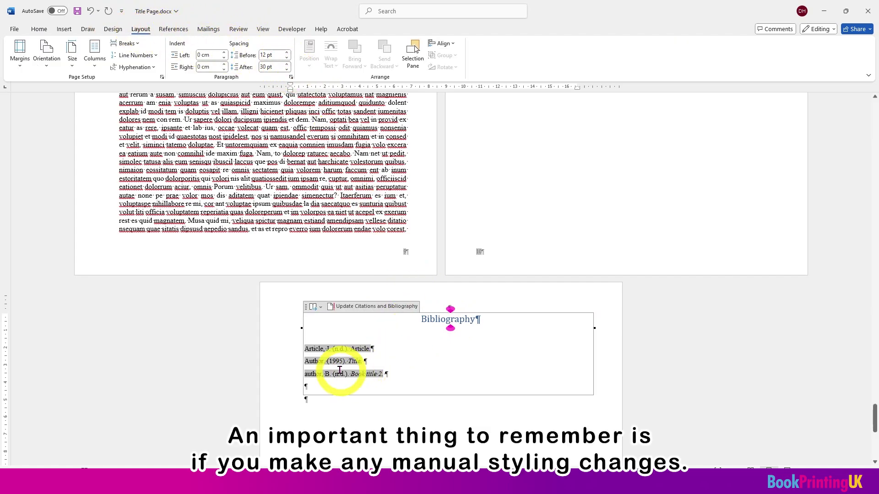
# - Cite a new Report source after "coruptat etur?" on the Chapter 5 opening page, with author "report", title "report title" and year 1995
pyautogui.scroll(10, 459, 377)
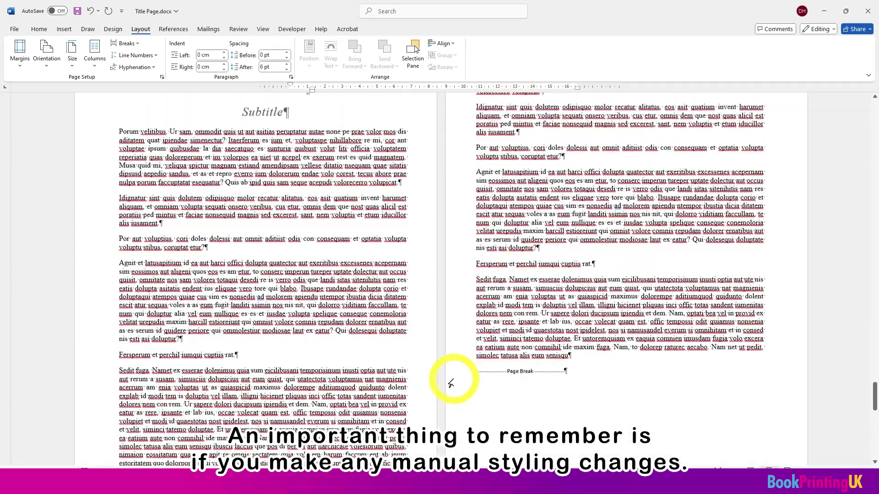
pyautogui.click(204, 309)
pyautogui.click(174, 29)
pyautogui.click(199, 60)
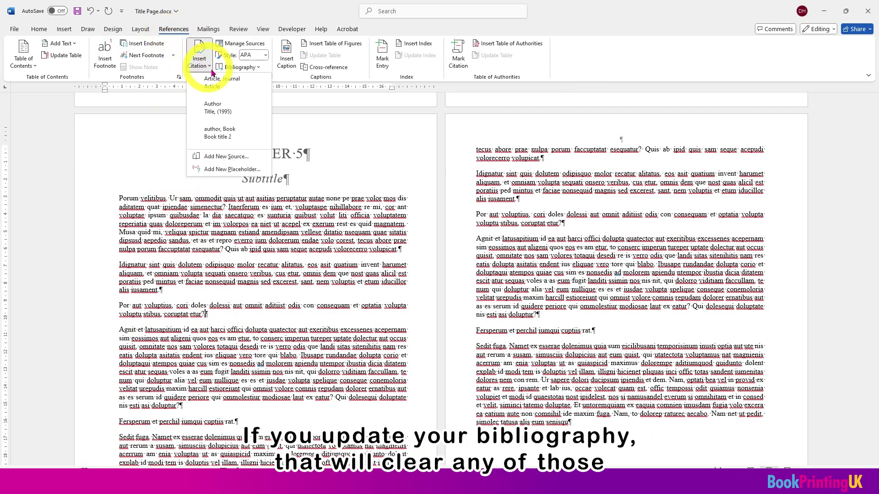
pyautogui.click(229, 153)
pyautogui.click(431, 187)
pyautogui.click(380, 224)
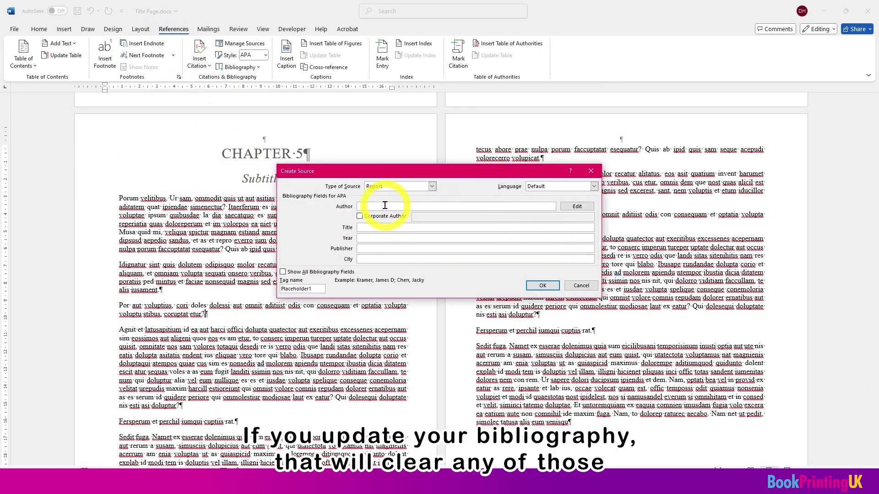
pyautogui.click(372, 227)
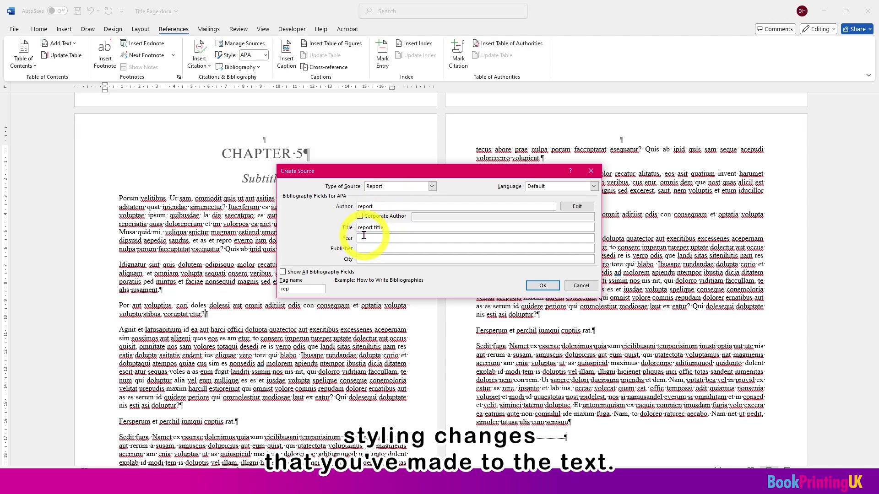
pyautogui.click(540, 287)
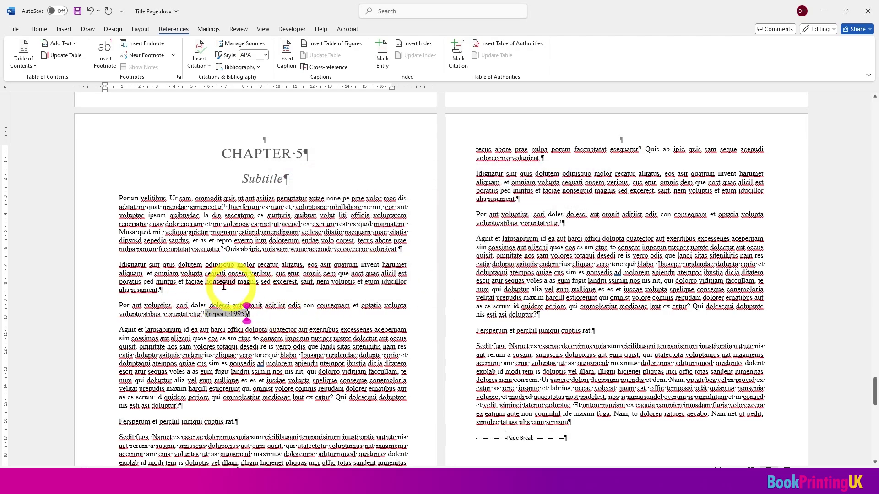
# - Insert a citation of the existing report source after "coruptat etur?" on the page facing the Chapter 5 opening
pyautogui.click(561, 215)
pyautogui.click(201, 63)
pyautogui.click(232, 161)
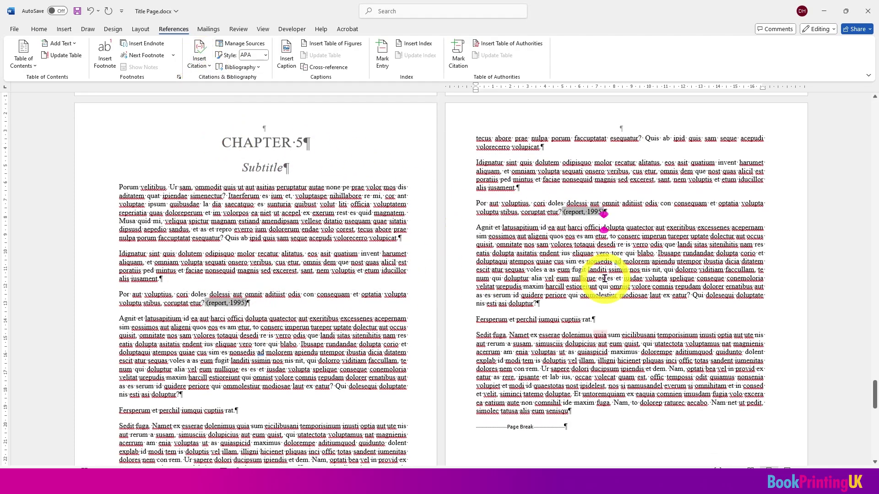
# - Update the citations and bibliography at the end of the document to include the new report source
pyautogui.scroll(-10, 600, 280)
pyautogui.click(424, 262)
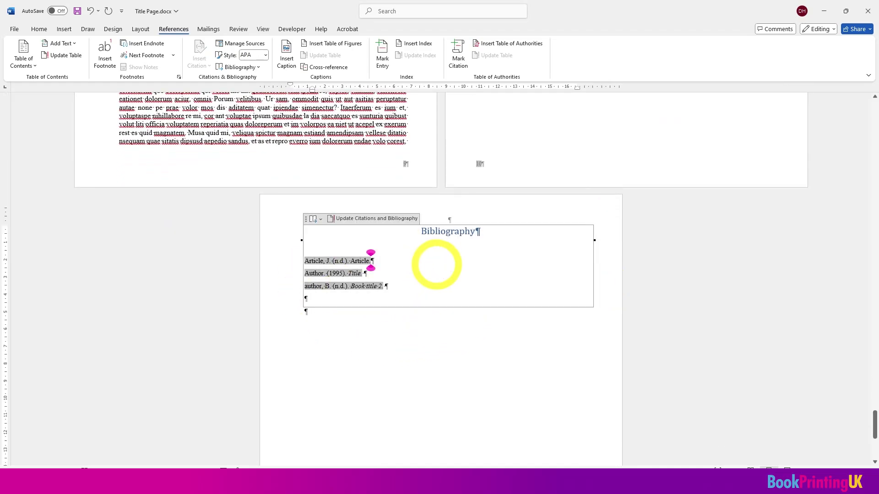
pyautogui.click(396, 223)
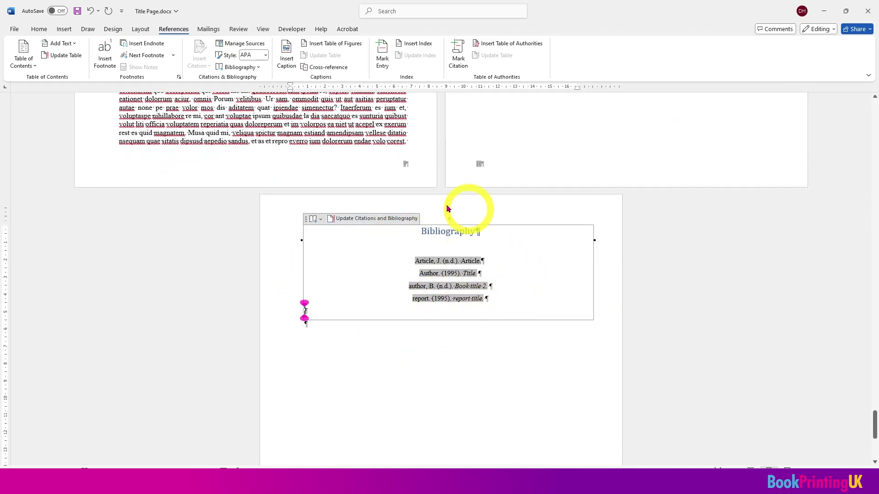